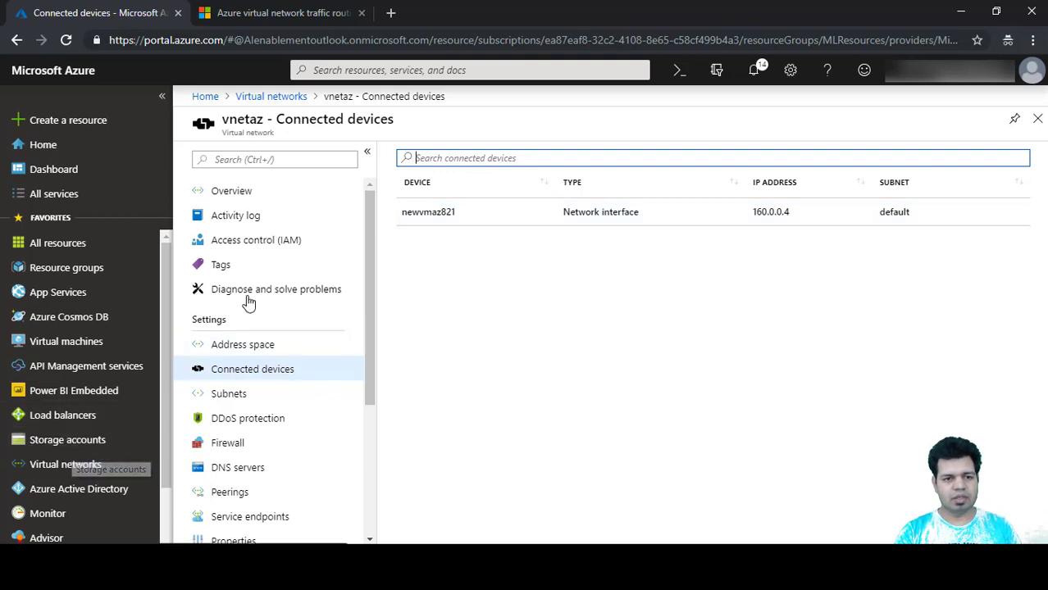
Step: Go back to the virtual networks list and view the devices connected to newvnet
left_click(267, 104)
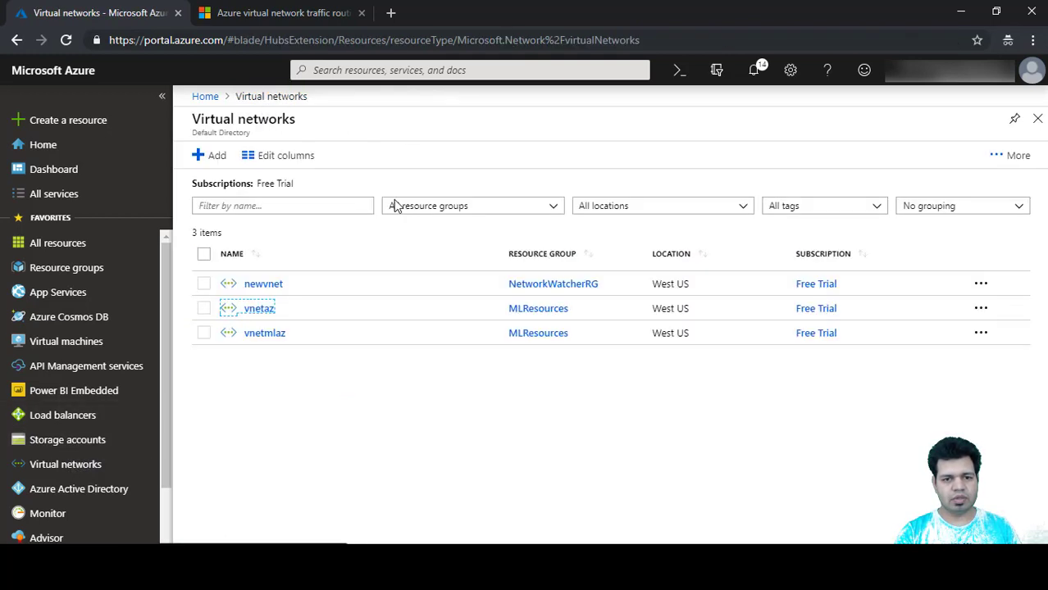
left_click(251, 287)
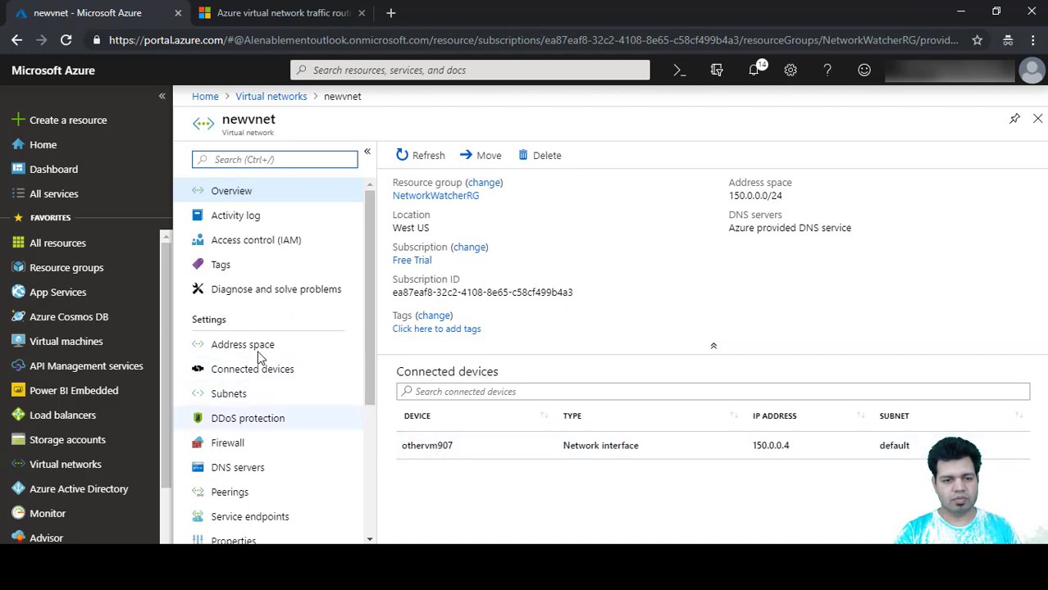
left_click(273, 373)
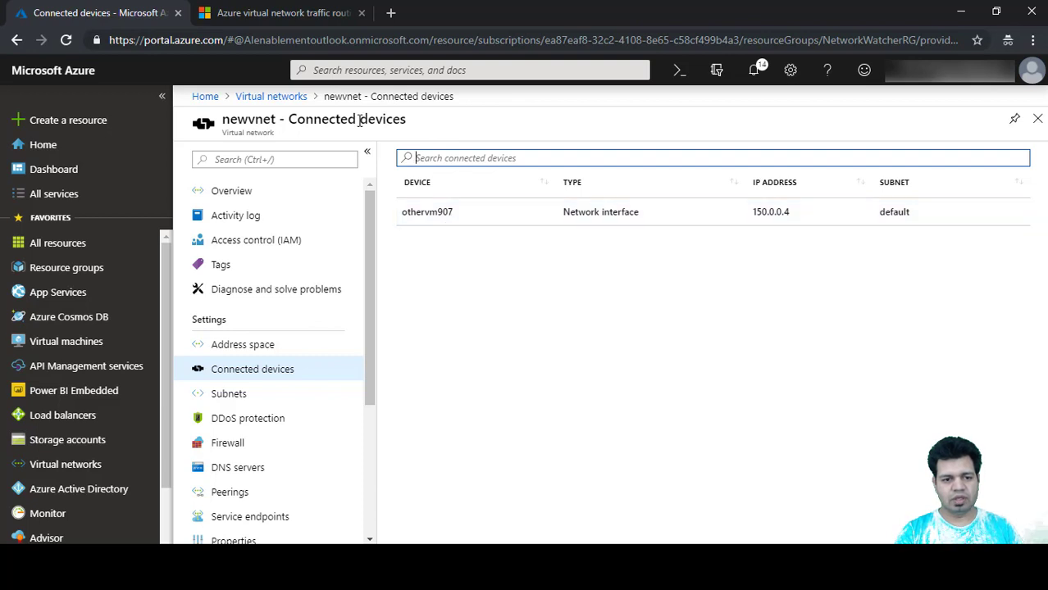
Step: Start adding a peering to the vnetaz virtual network and name it azpeer1
left_click(244, 97)
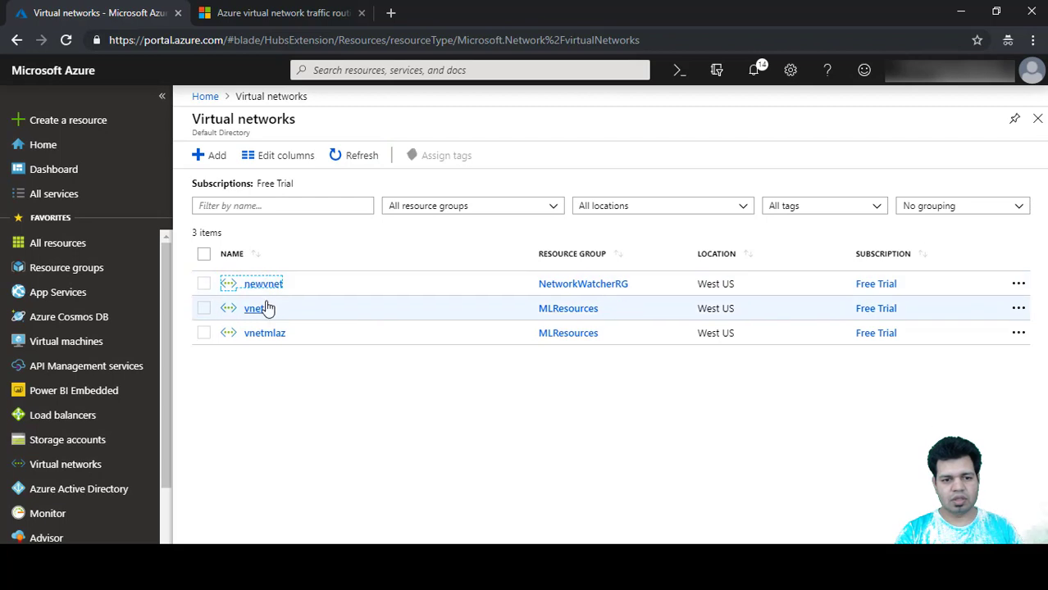
left_click(263, 308)
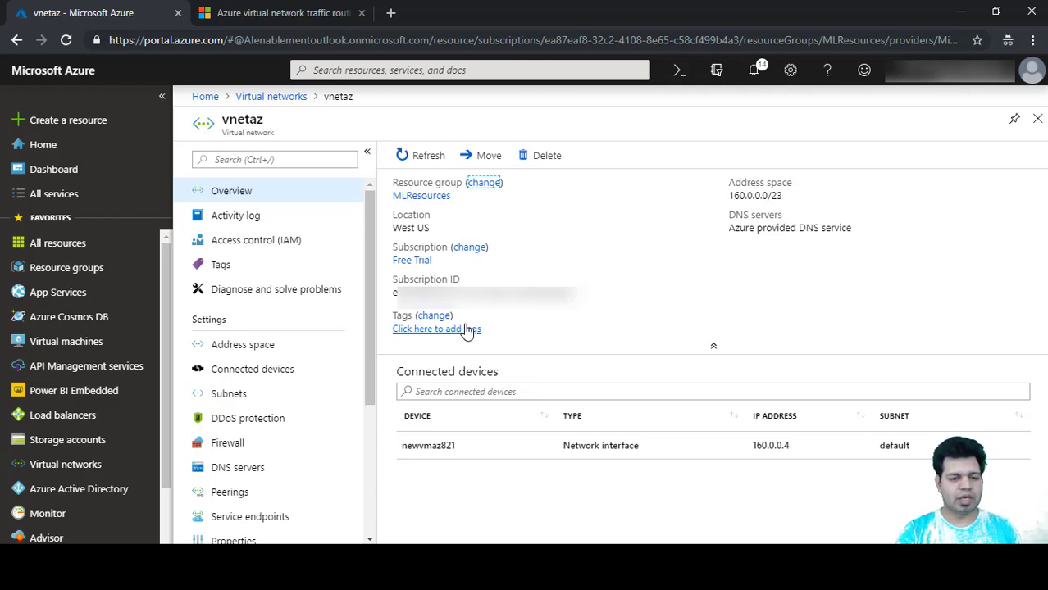
left_click(231, 493)
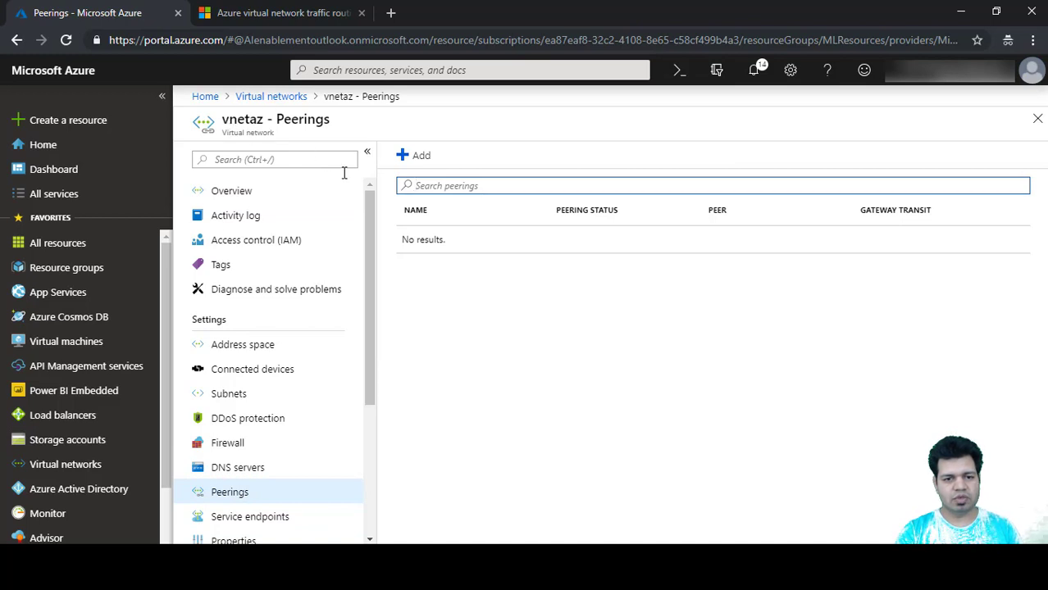
left_click(426, 161)
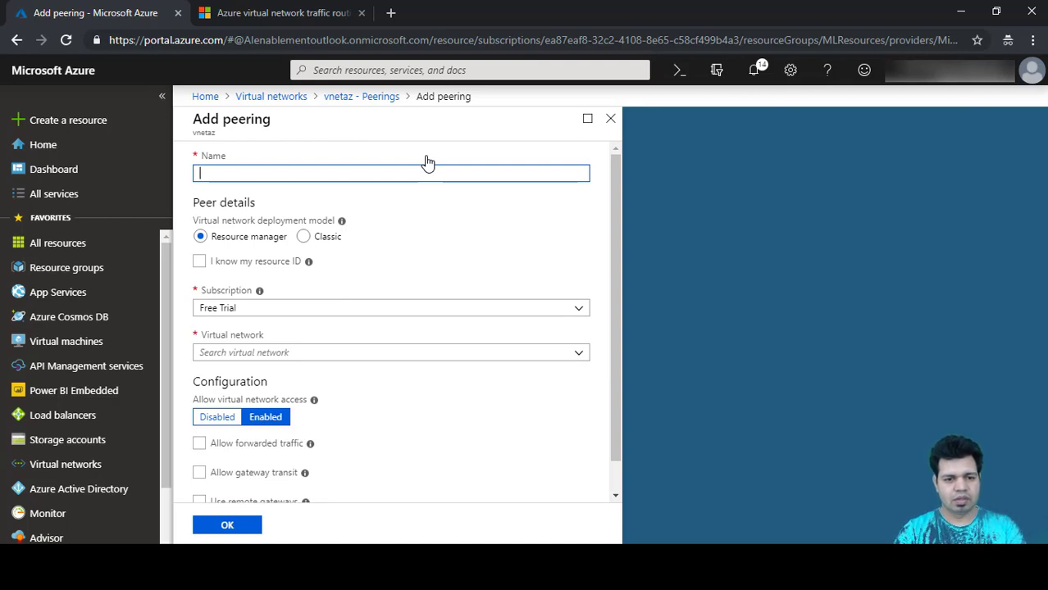
type("a")
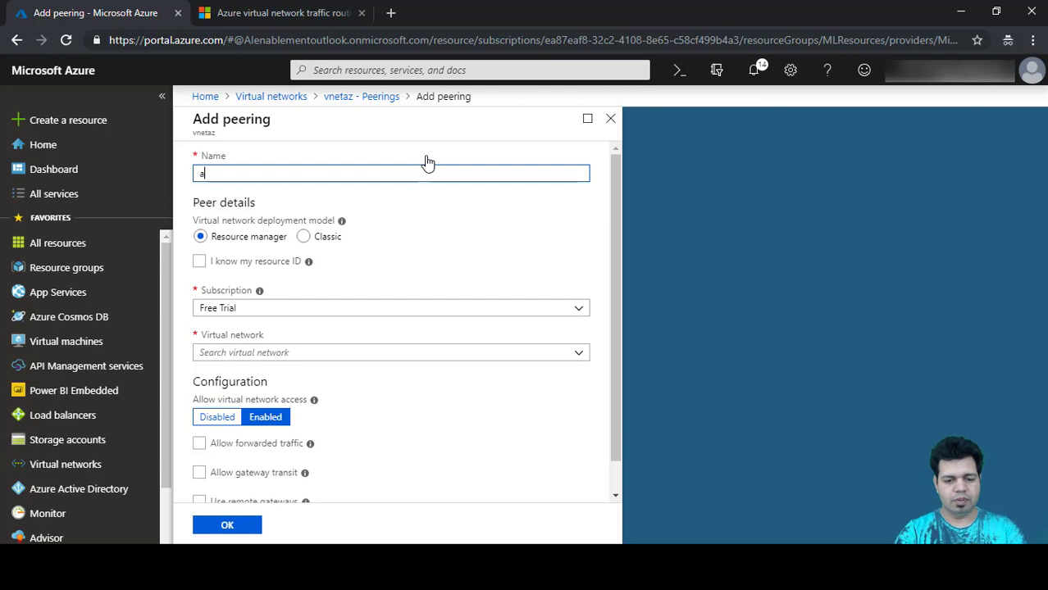
type("peer1")
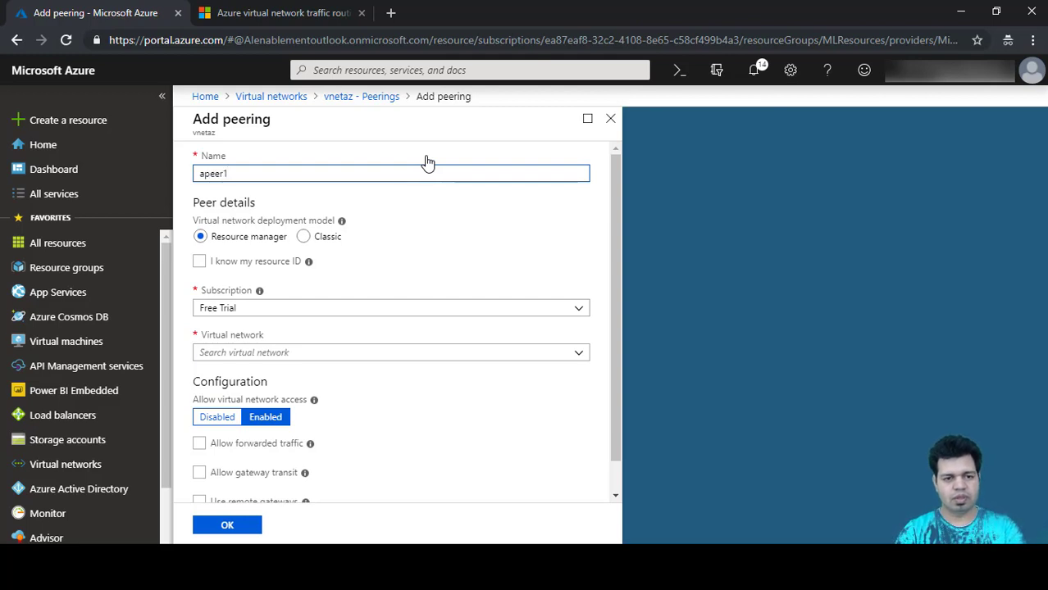
key("Left")
key("Left")
key("Left")
key("Left")
key("Left")
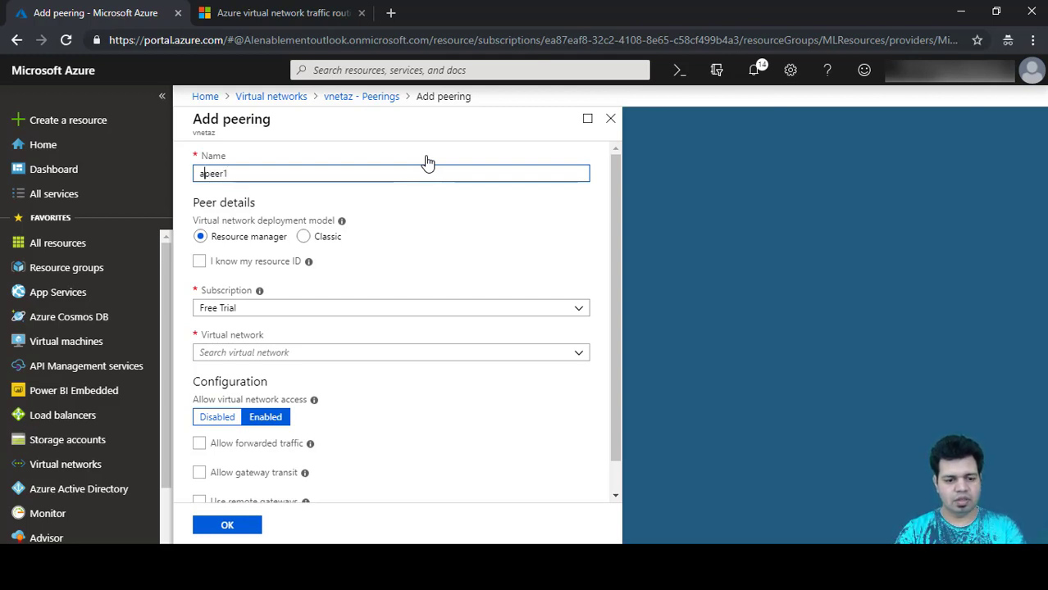
type("z")
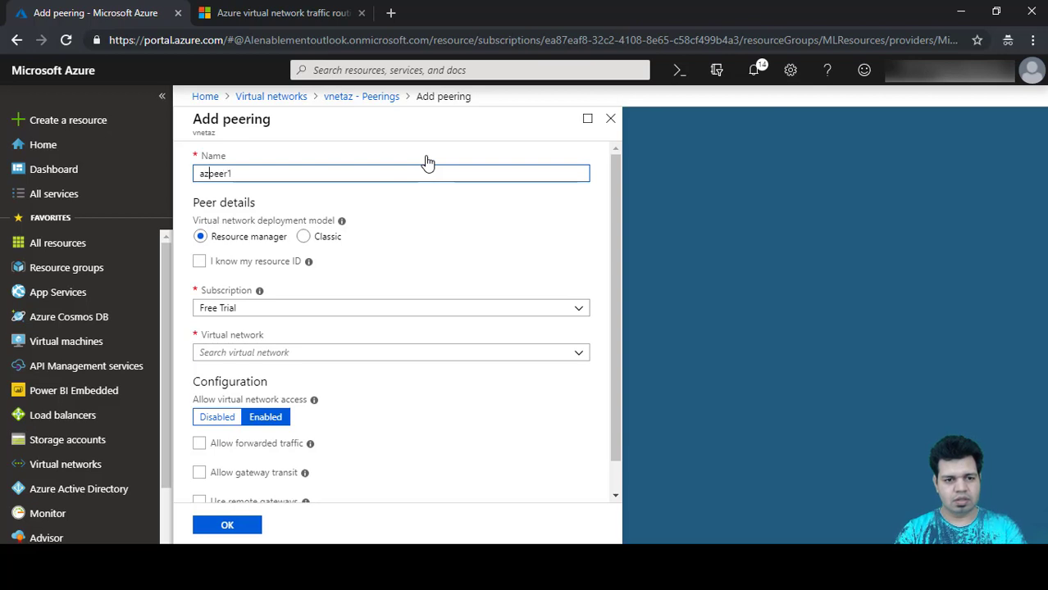
left_click(502, 225)
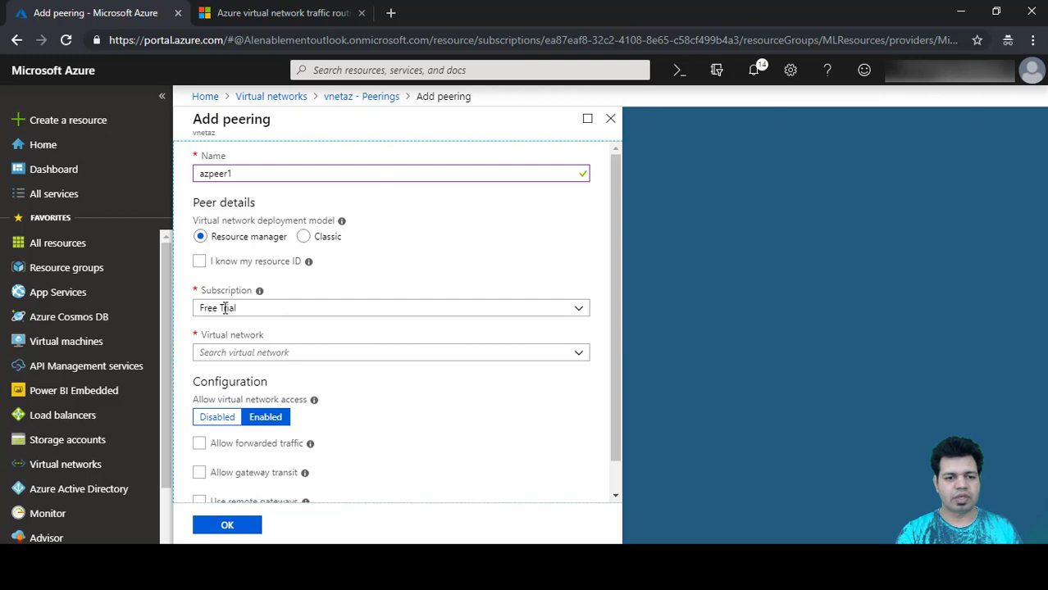
Step: Choose newvnet (NetworkWatcherRG) as the virtual network to peer with and create the azpeer1 peering
left_click(244, 352)
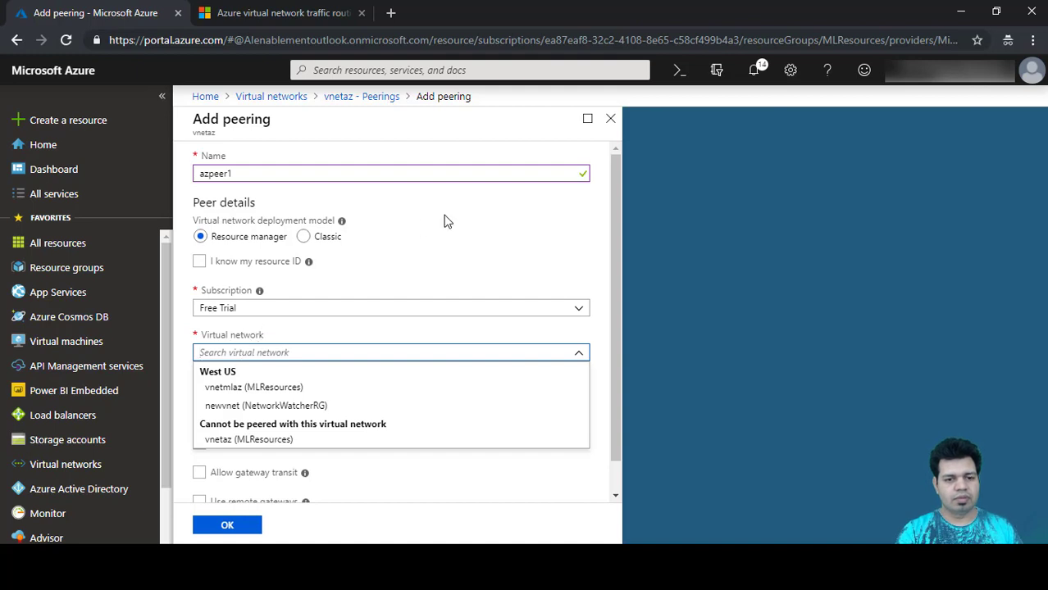
left_click(435, 242)
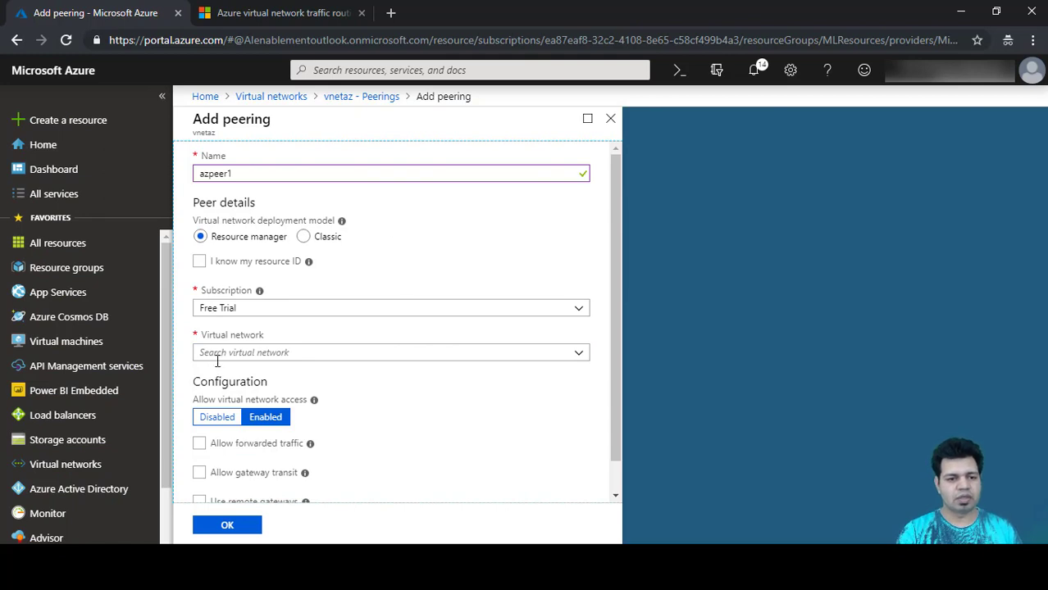
left_click(258, 351)
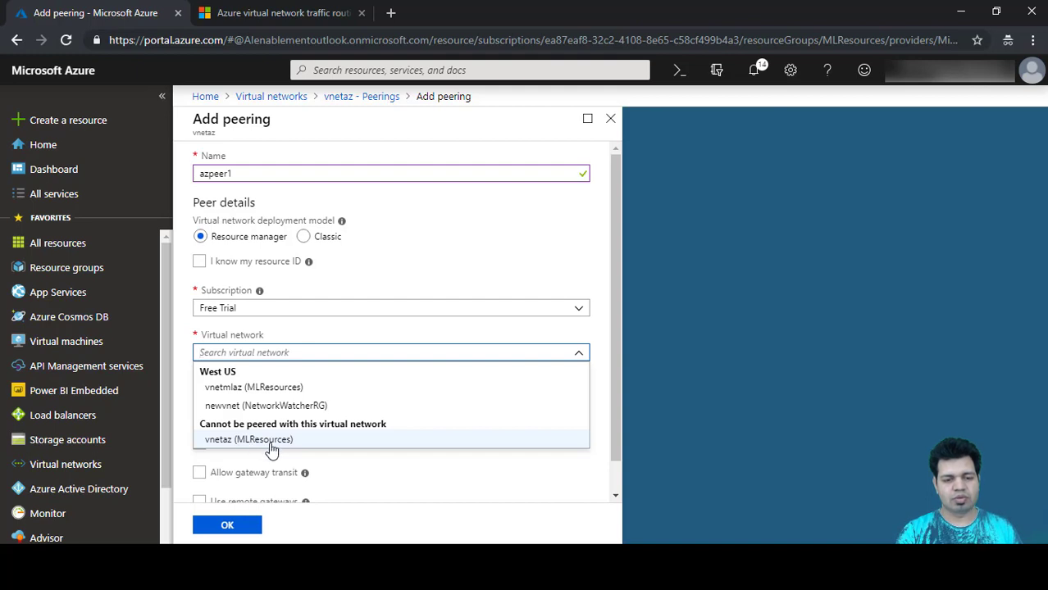
left_click(281, 407)
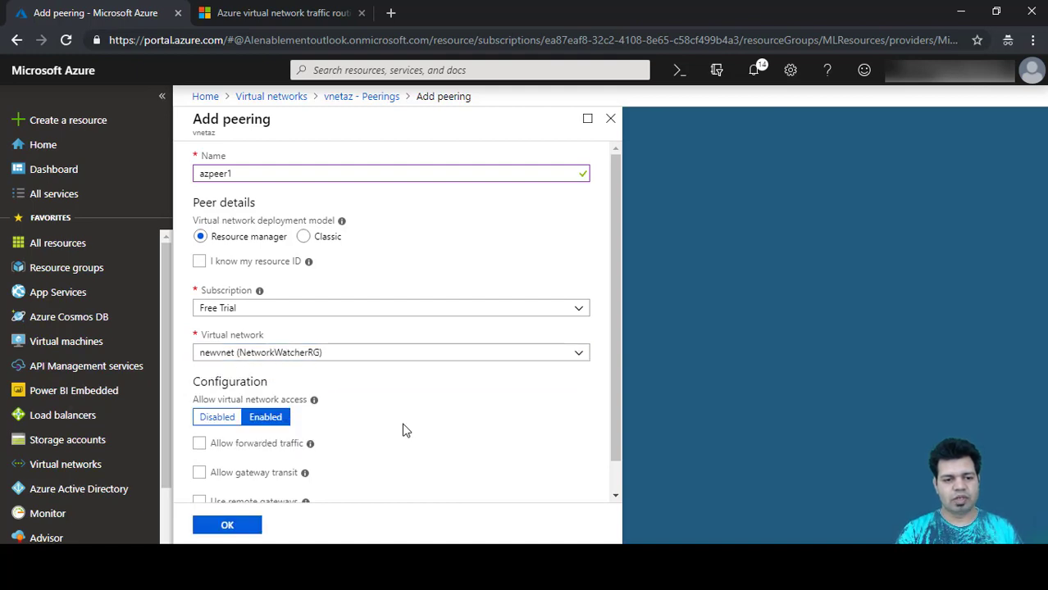
scroll(364, 418, "down", 1)
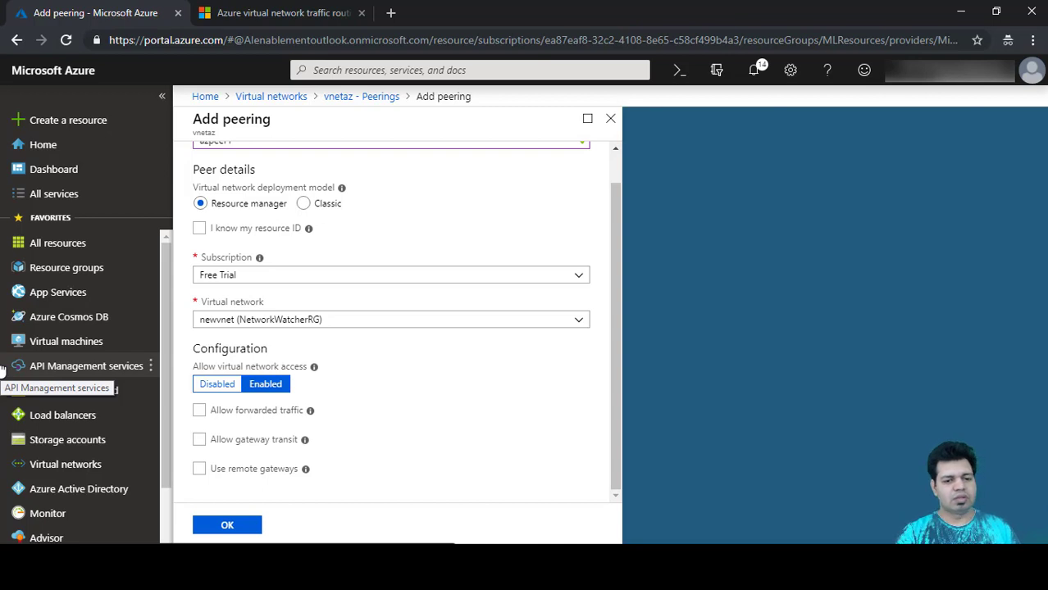
left_click(241, 528)
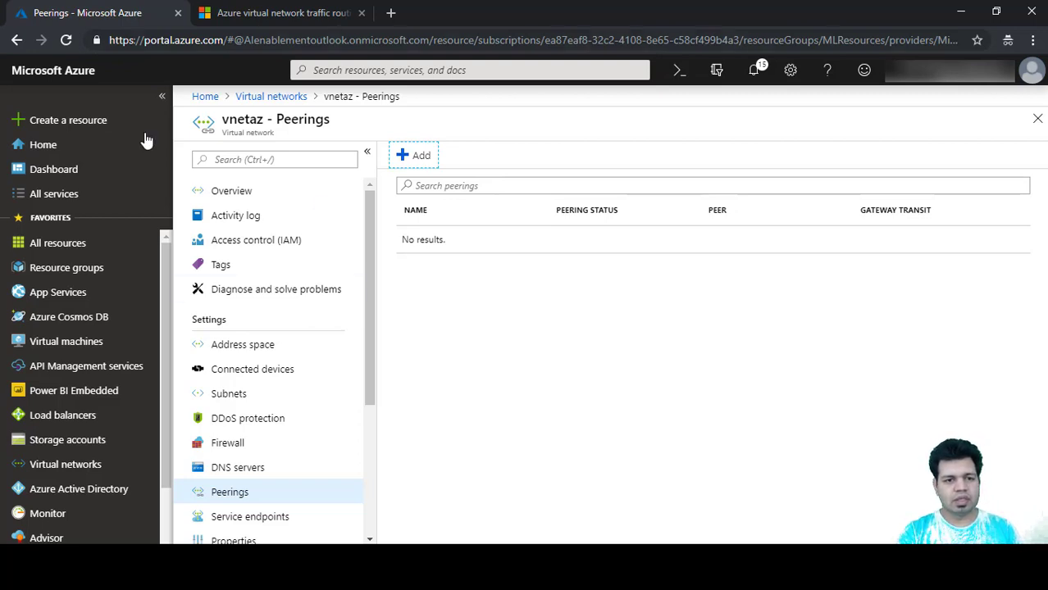
Step: Reload the vnetaz peerings page, dismiss the credit notification and check the status of the azpeer1 peering
left_click(66, 46)
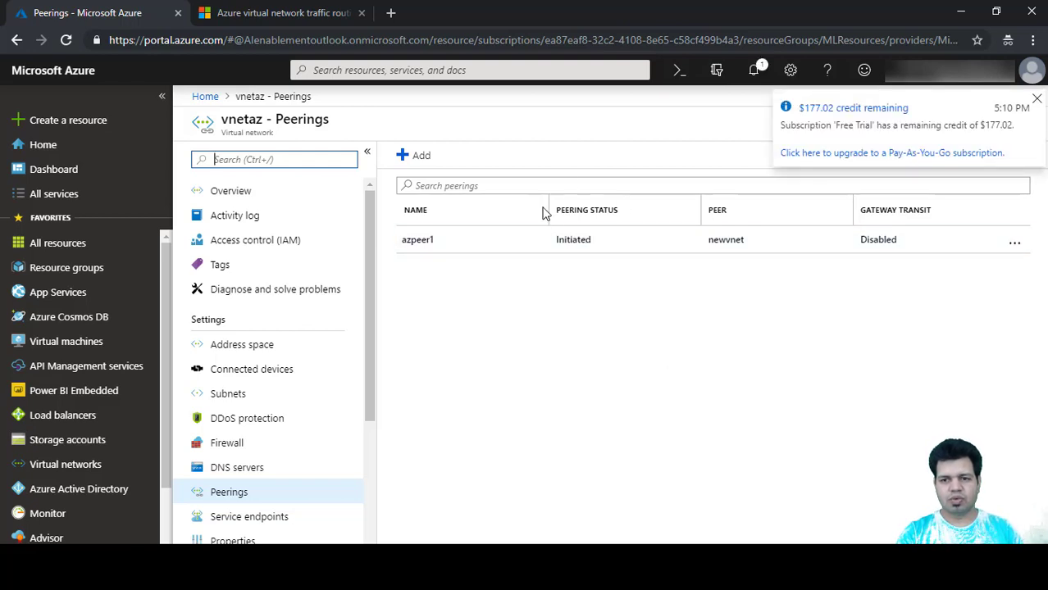
left_click(1036, 98)
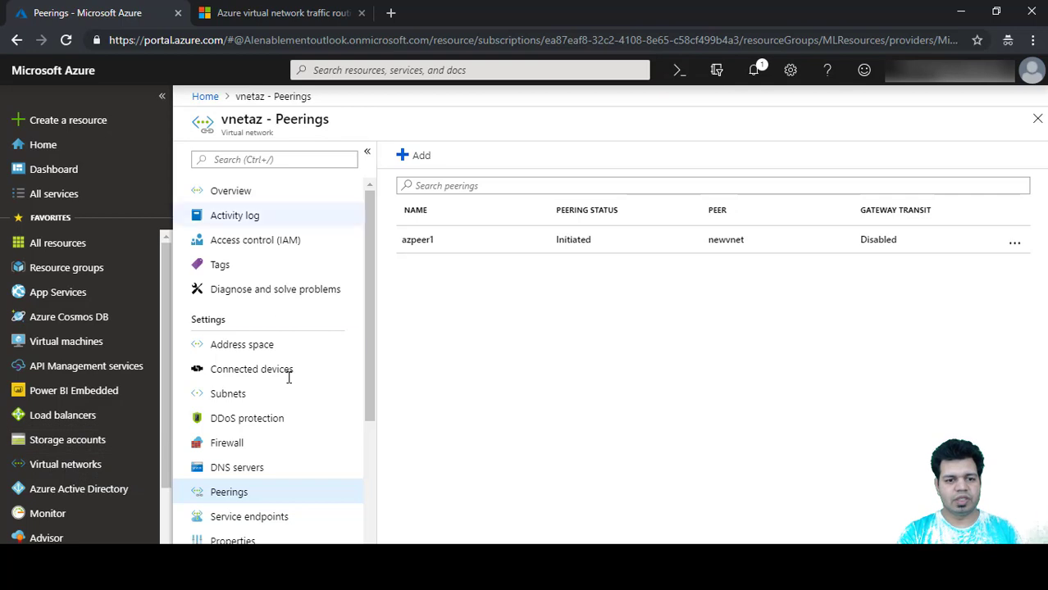
left_click(241, 498)
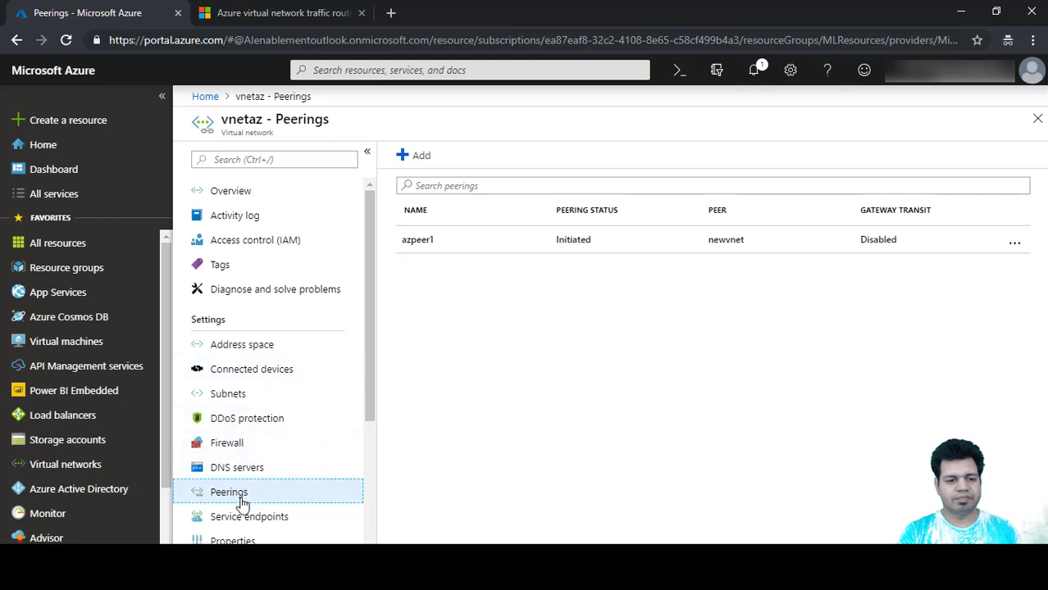
Step: Start adding a peering to the newvnet virtual network and name it vpeer2
left_click(46, 468)
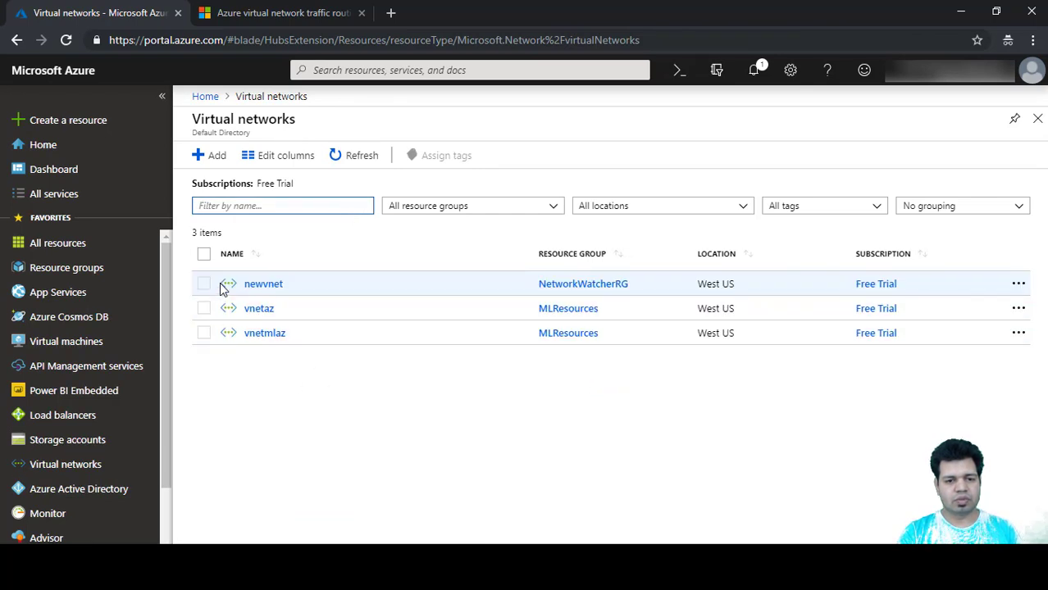
left_click(263, 284)
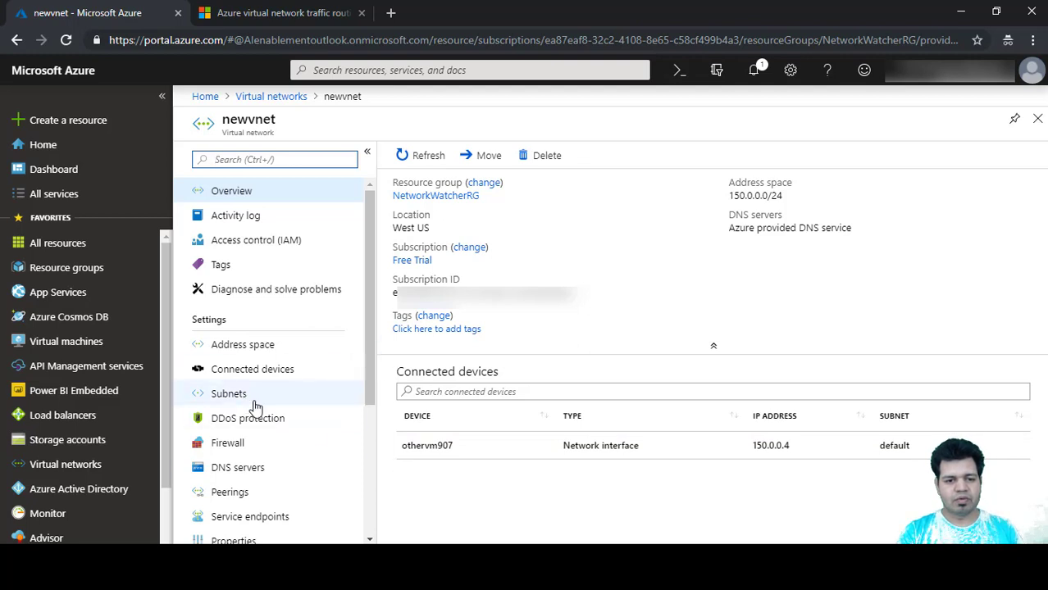
left_click(227, 496)
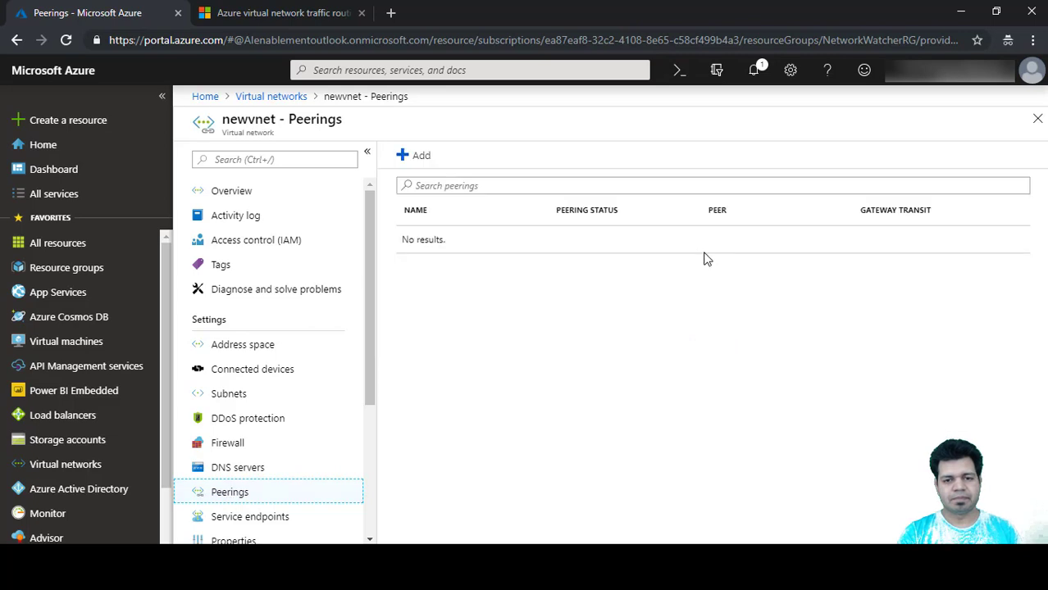
left_click(415, 161)
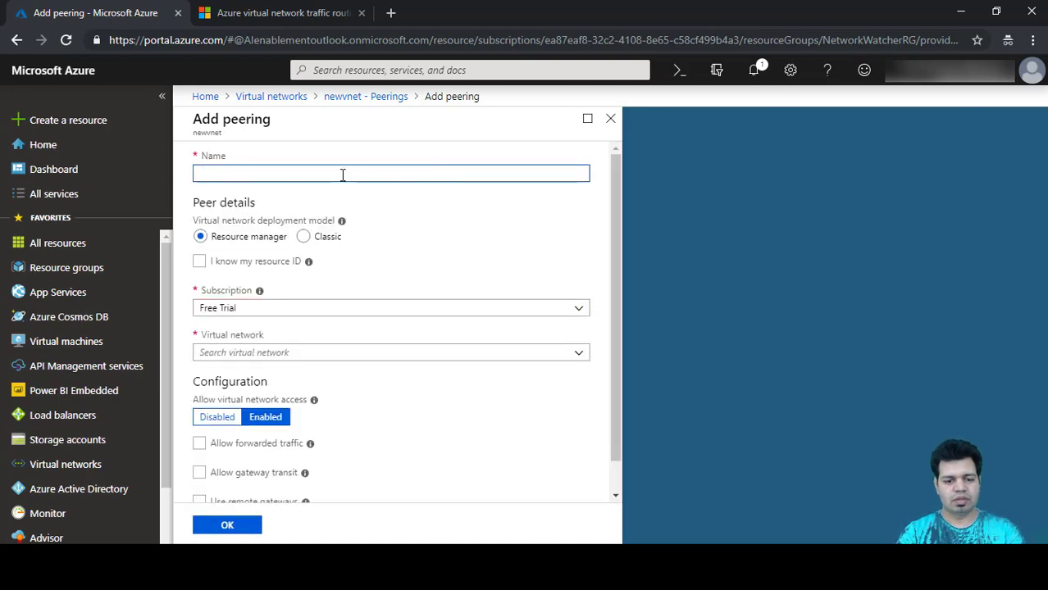
type("v")
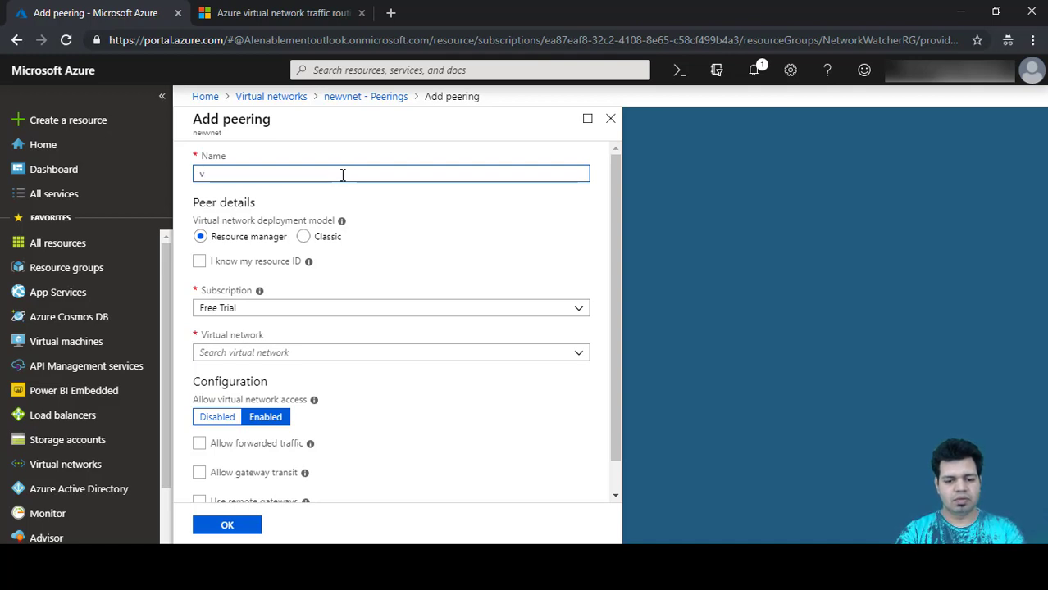
key("BackSpace")
type("1")
key("BackSpace")
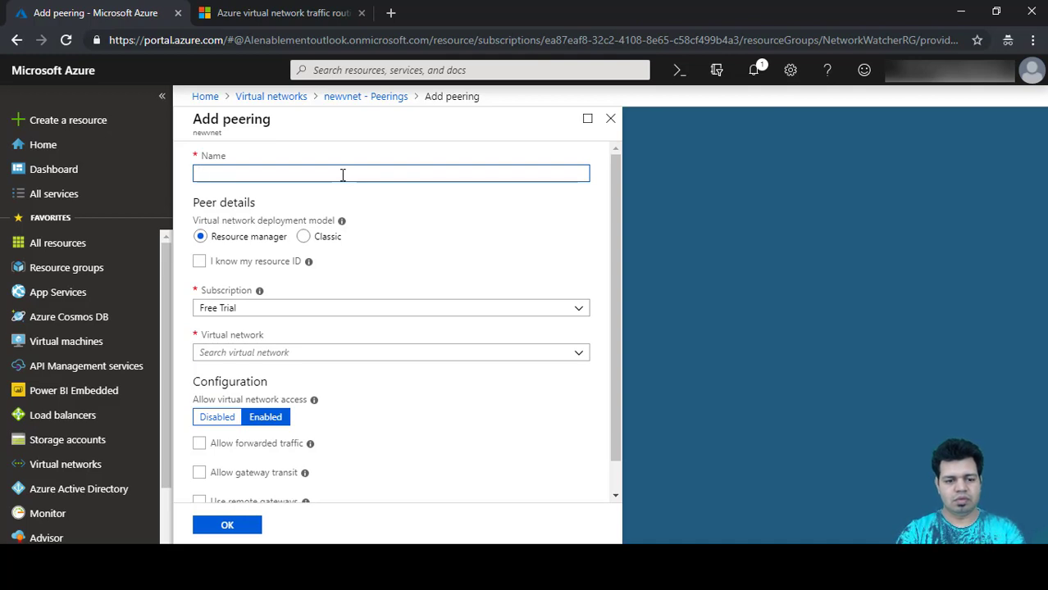
type("vpeer2")
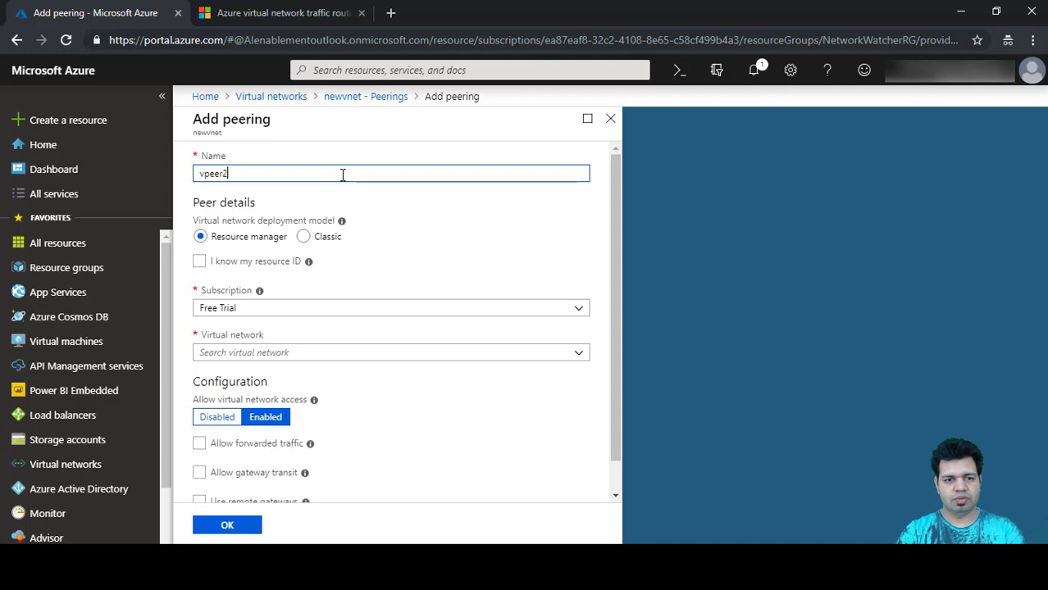
left_click(427, 208)
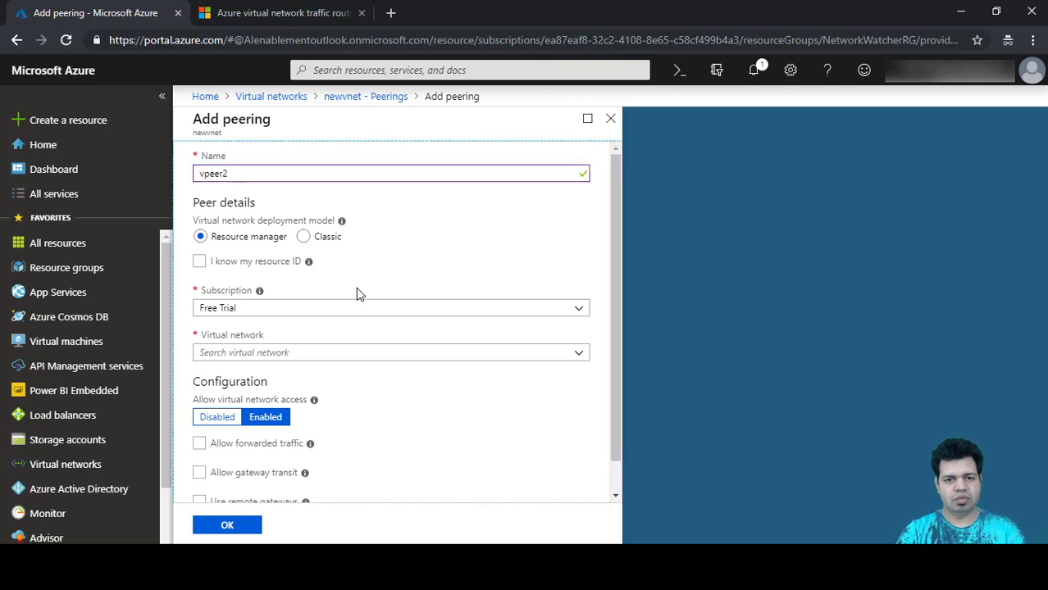
Step: Choose vnetaz (MLResources) as the virtual network to peer with and create the vpeer2 peering
left_click(269, 353)
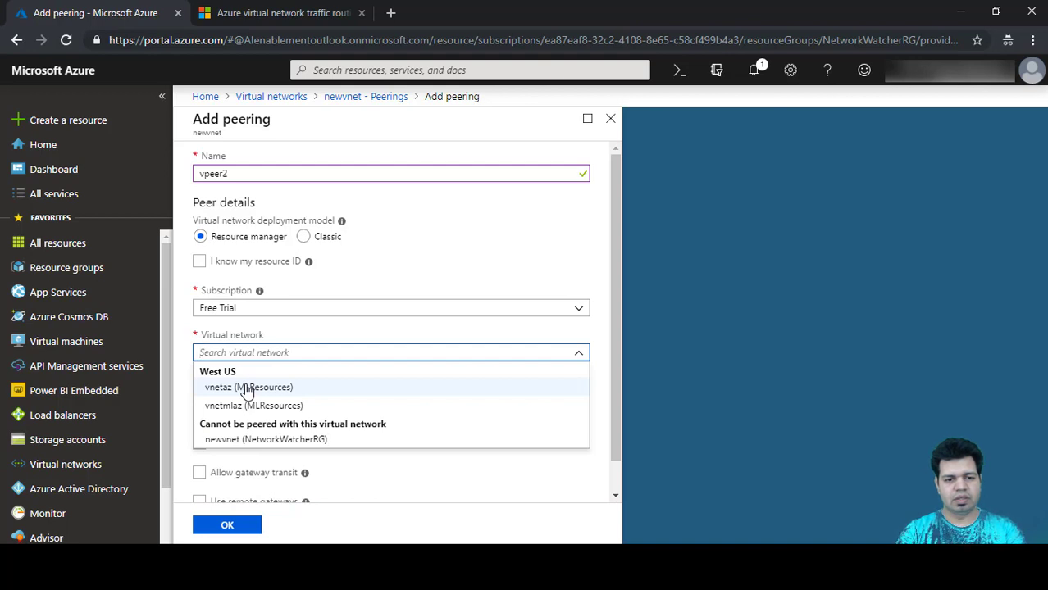
left_click(246, 388)
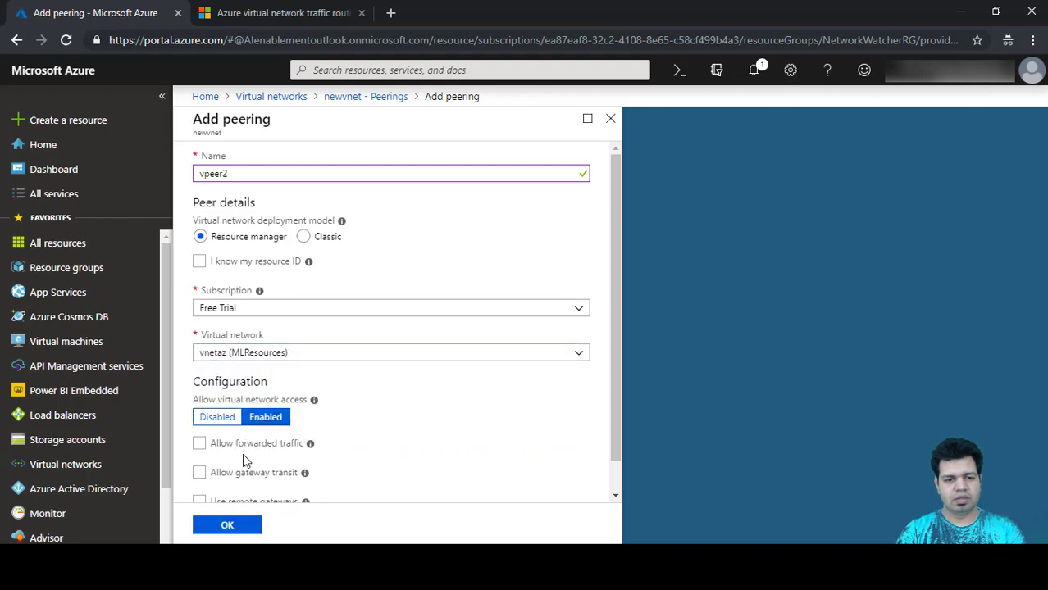
left_click_drag(611, 327, 613, 400)
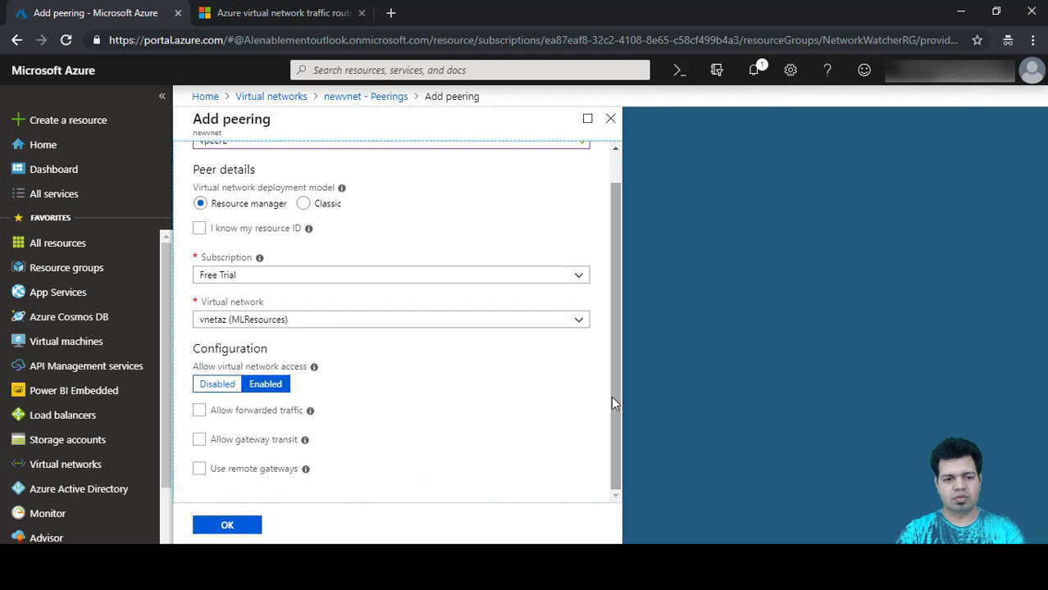
left_click(230, 526)
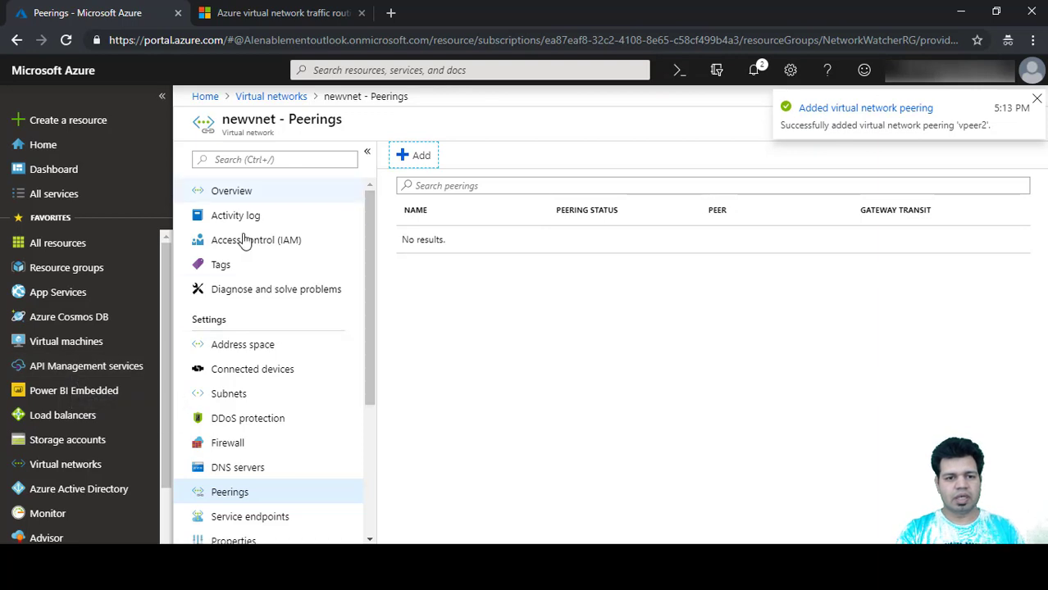
Step: Reload newvnet's peerings list by switching to its subnets and back, to check the vpeer2 peering
left_click(514, 357)
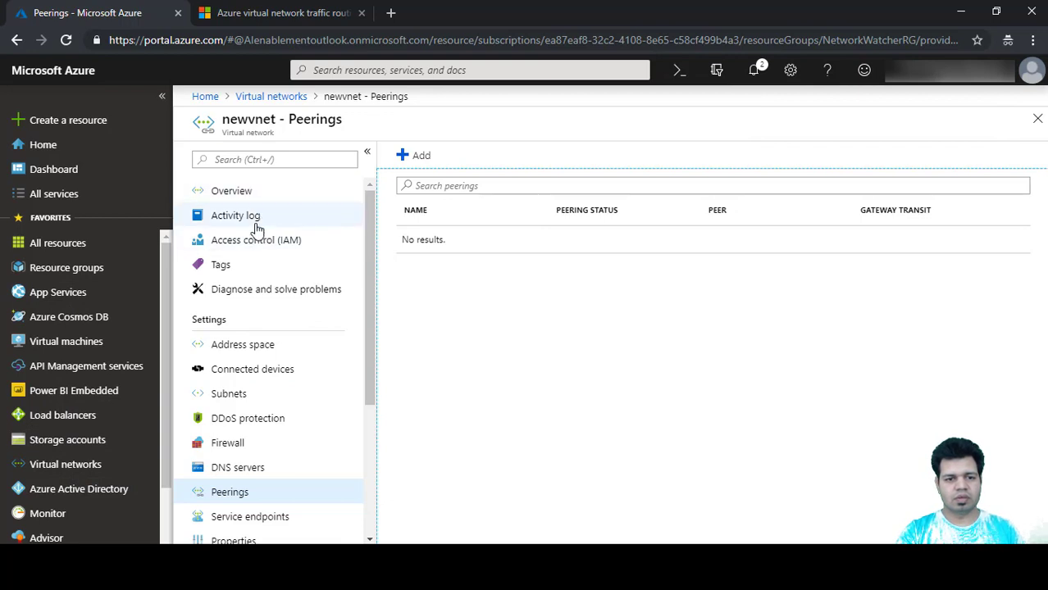
left_click(247, 395)
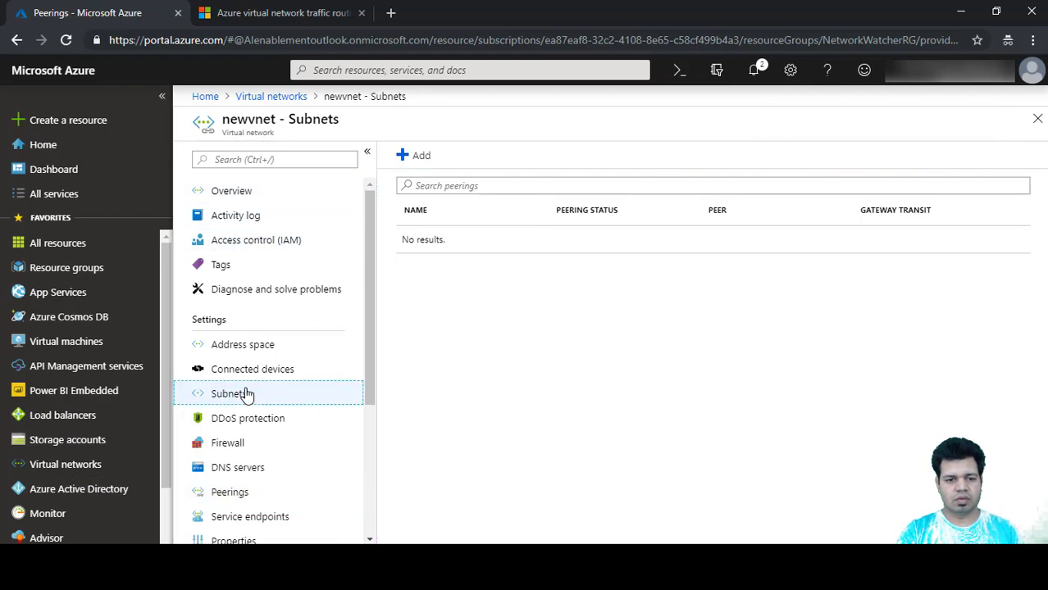
left_click(222, 493)
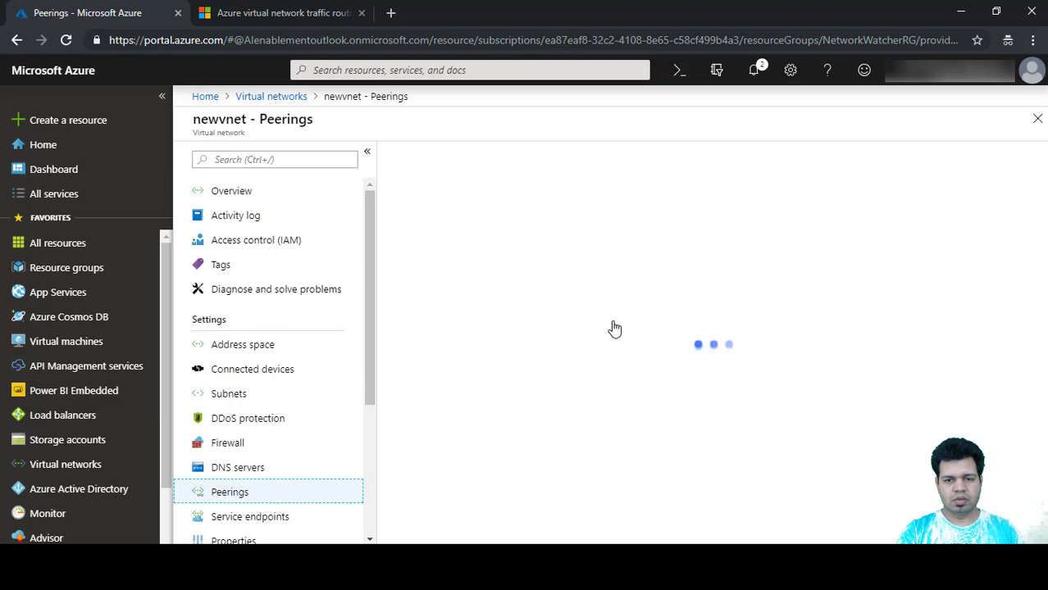